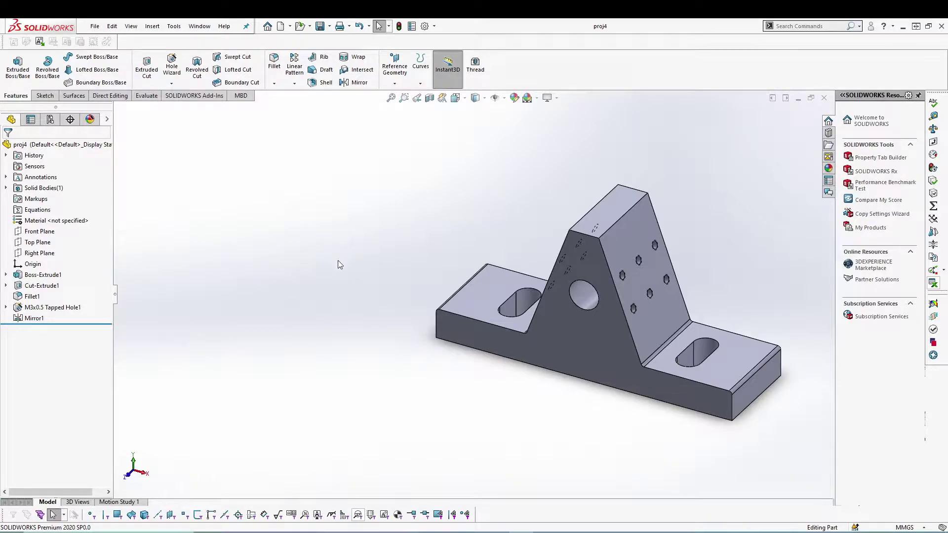
- Orbit the proj4 bracket to inspect its slotted base, rib and tapped holes from several angles
middle_drag(468, 224, 454, 253)
key(Escape)
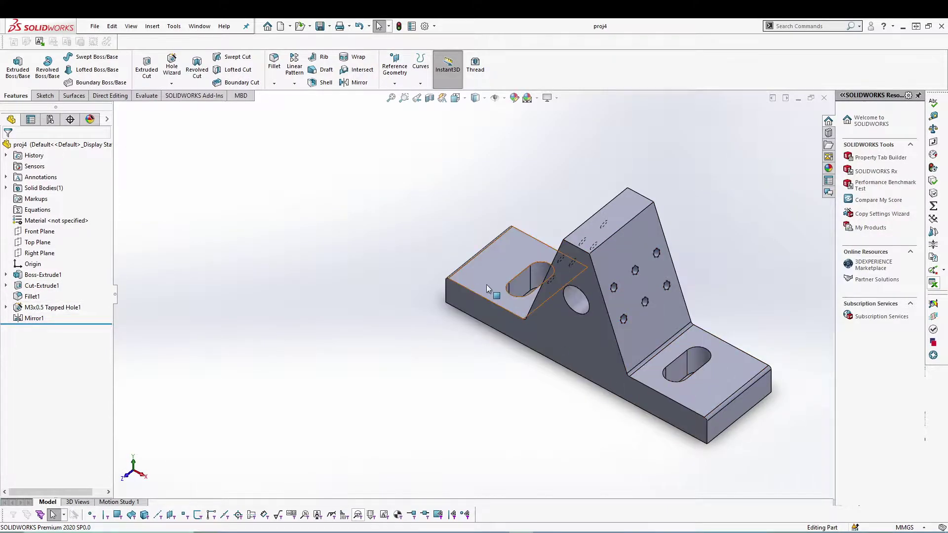
middle_drag(398, 366, 365, 352)
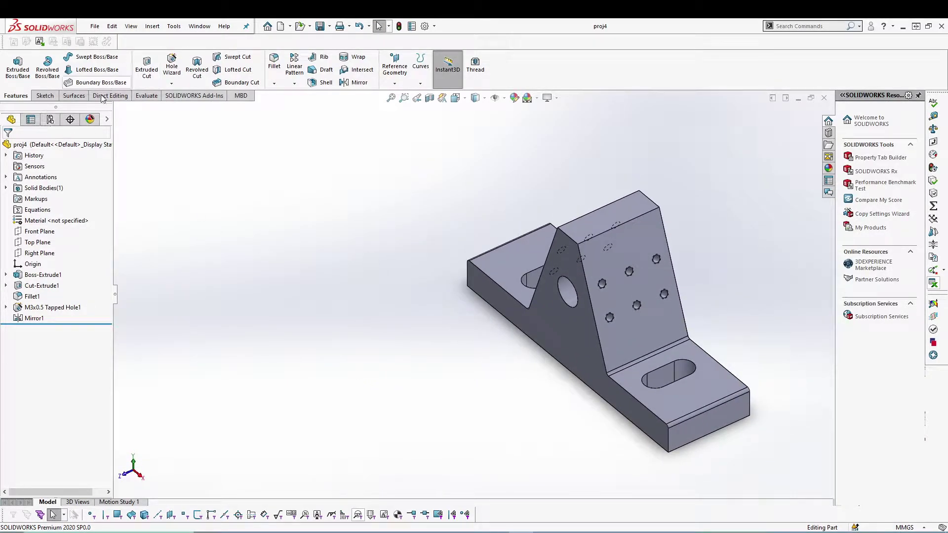
- Make a drawing from the proj4 part on an A4 (ANSI) Landscape sheet
click(94, 26)
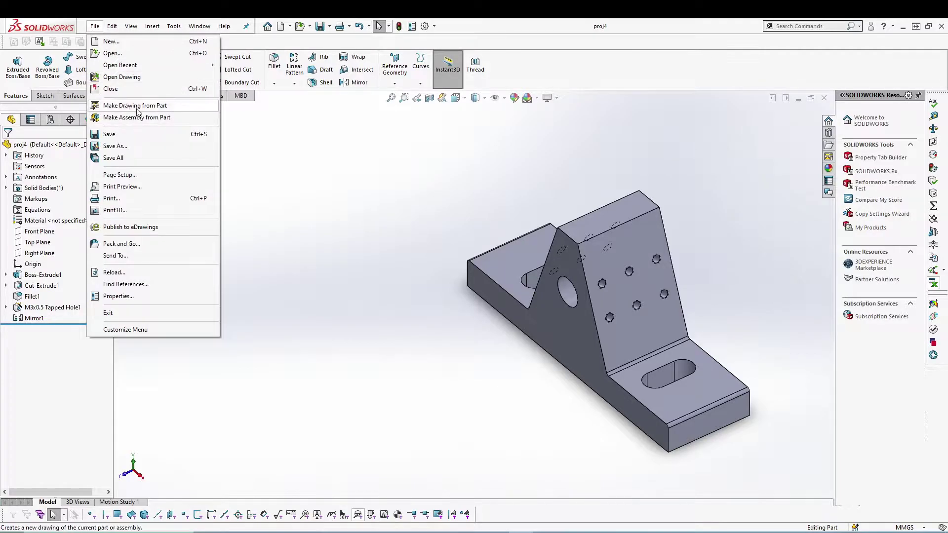
click(121, 102)
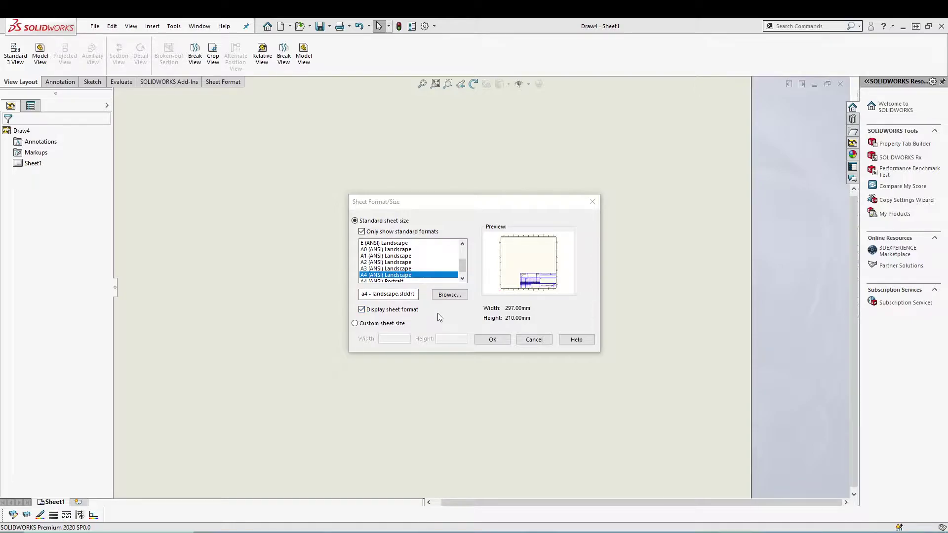
click(493, 340)
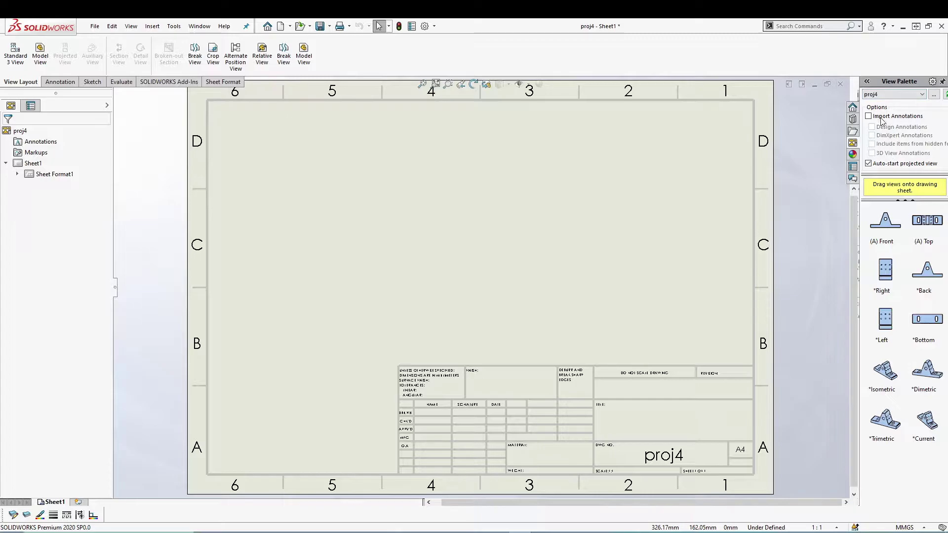
- Place the (A) Front view from the View Palette at the sheet's left-centre, without a projected view
click(852, 112)
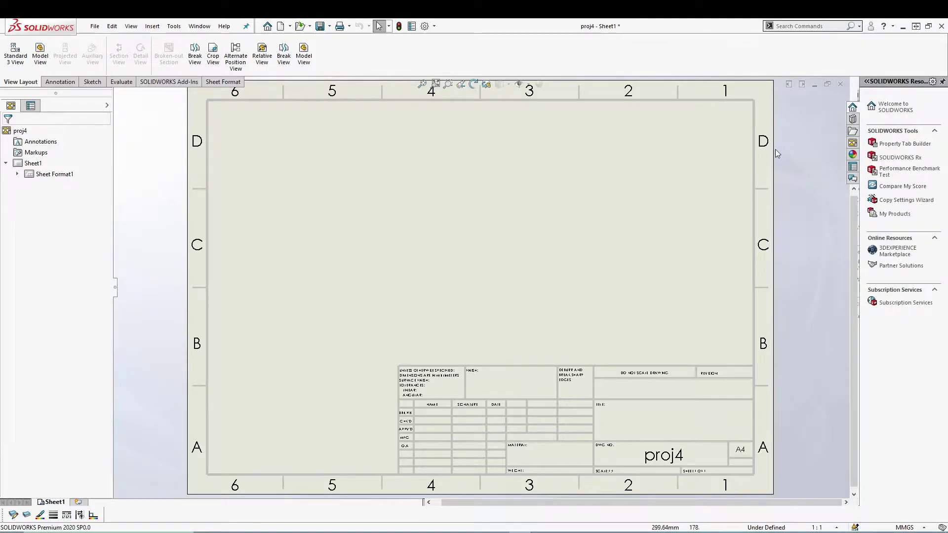
click(852, 143)
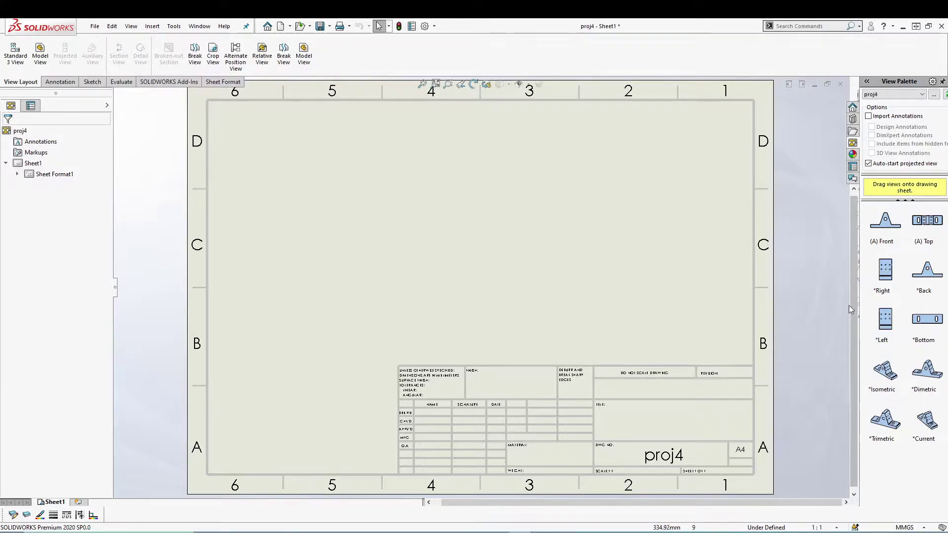
drag(887, 232, 322, 267)
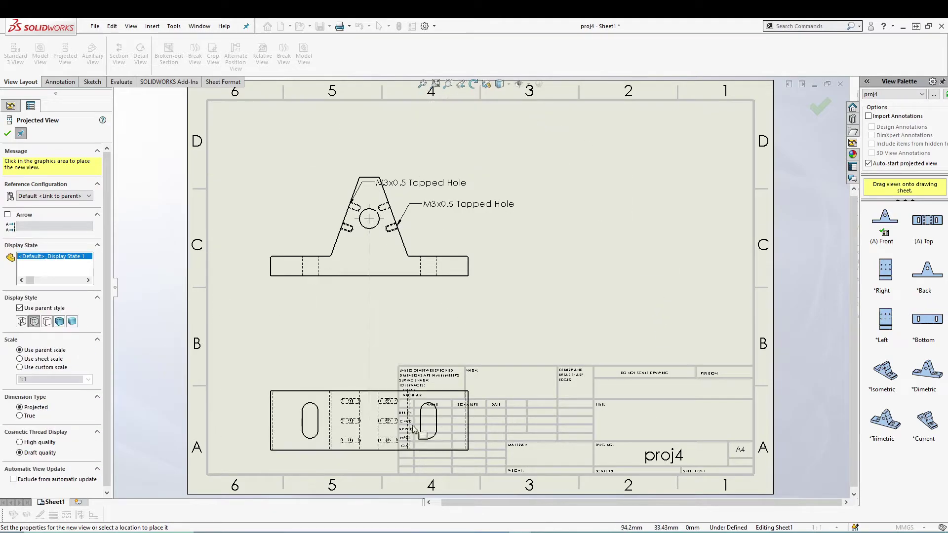
click(251, 150)
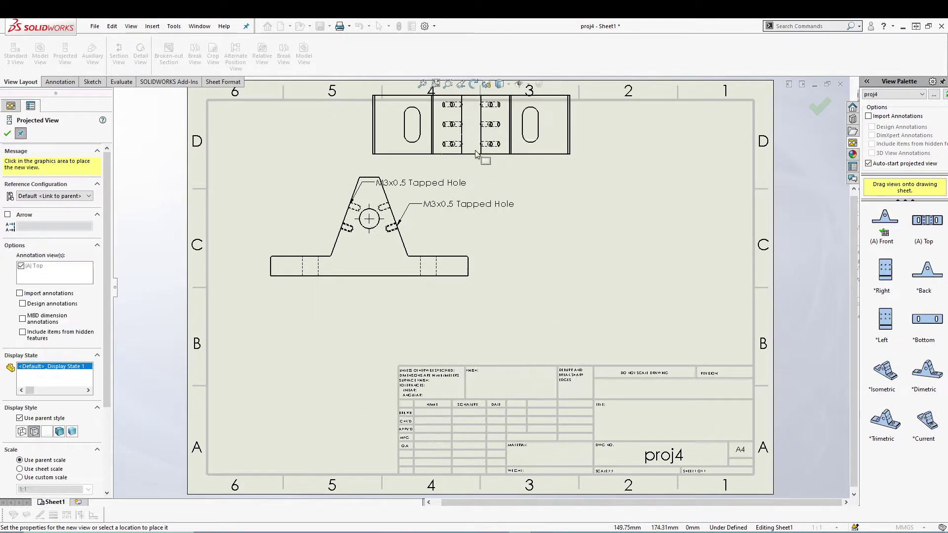
click(7, 134)
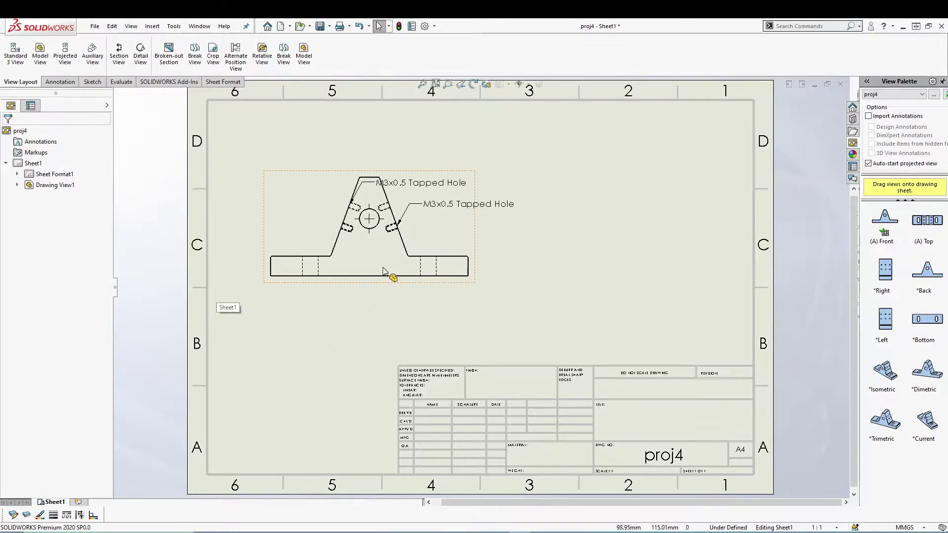
- Lower the front view slightly and move the upper M3x0.5 tapped-hole note up and left
drag(459, 285, 456, 306)
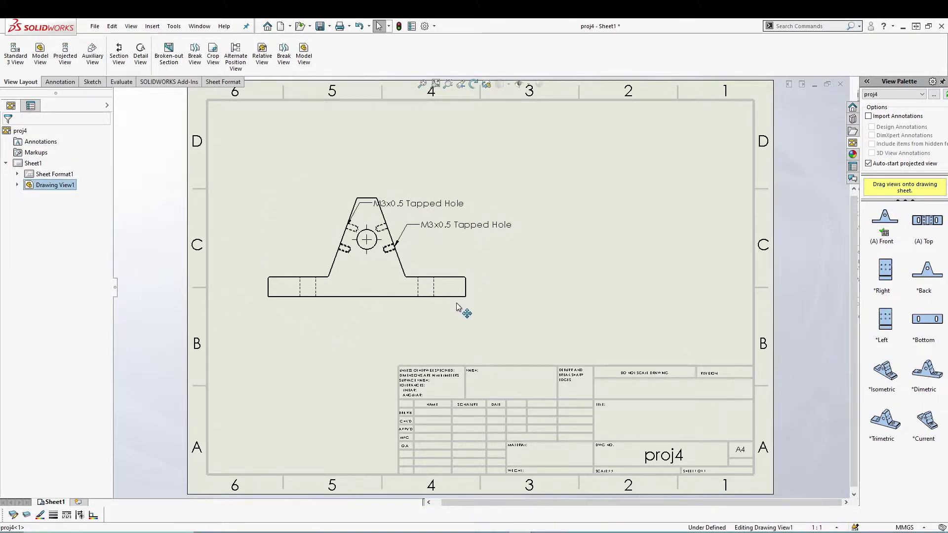
mouse_move(404, 209)
mouse_down()
mouse_move(335, 190)
mouse_move(344, 182)
mouse_up()
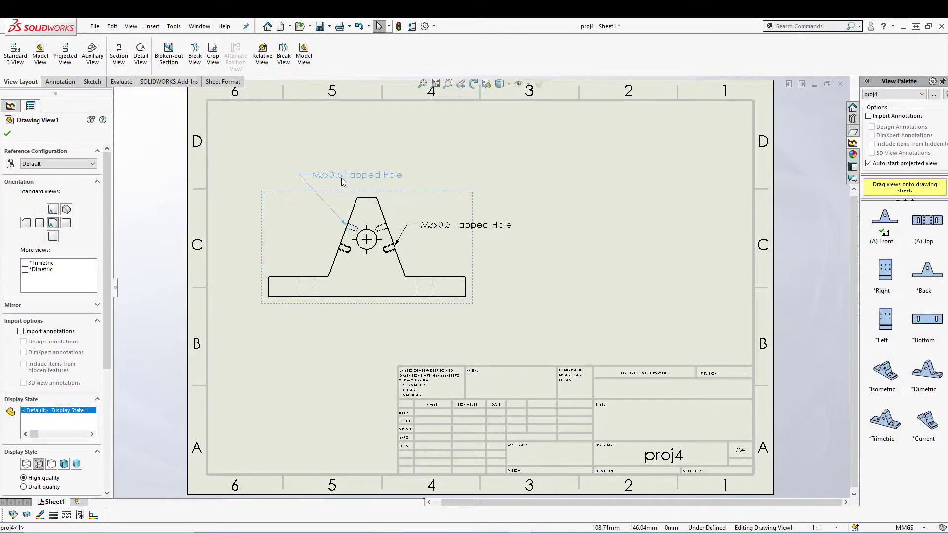
click(454, 344)
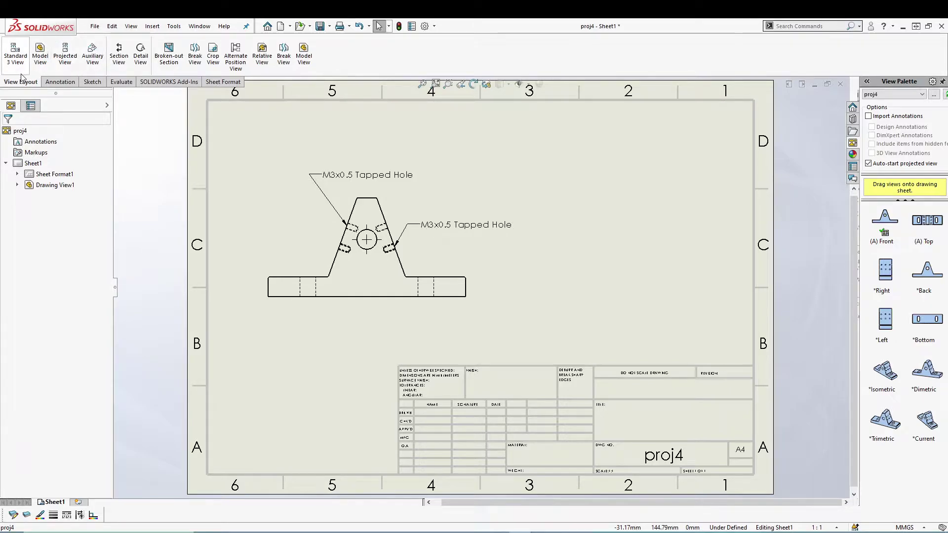
click(152, 27)
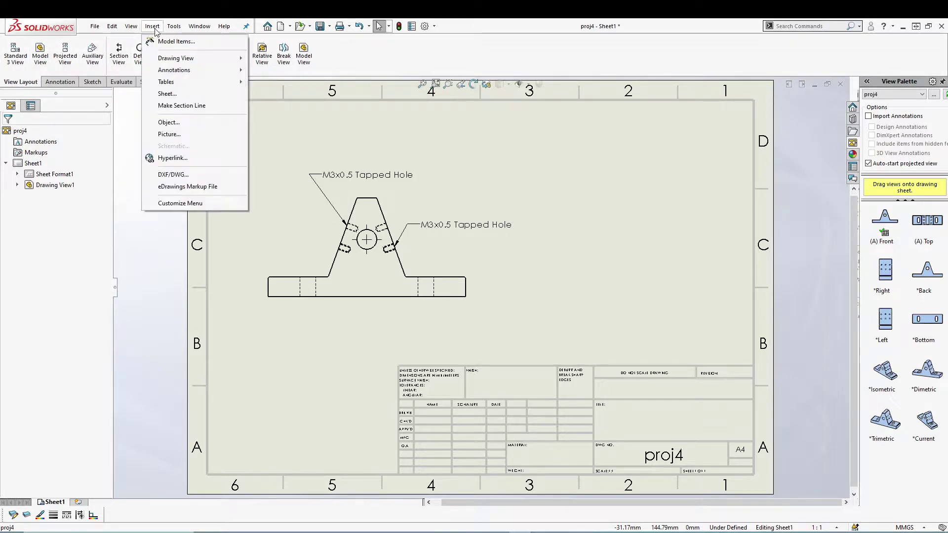
mouse_move(216, 61)
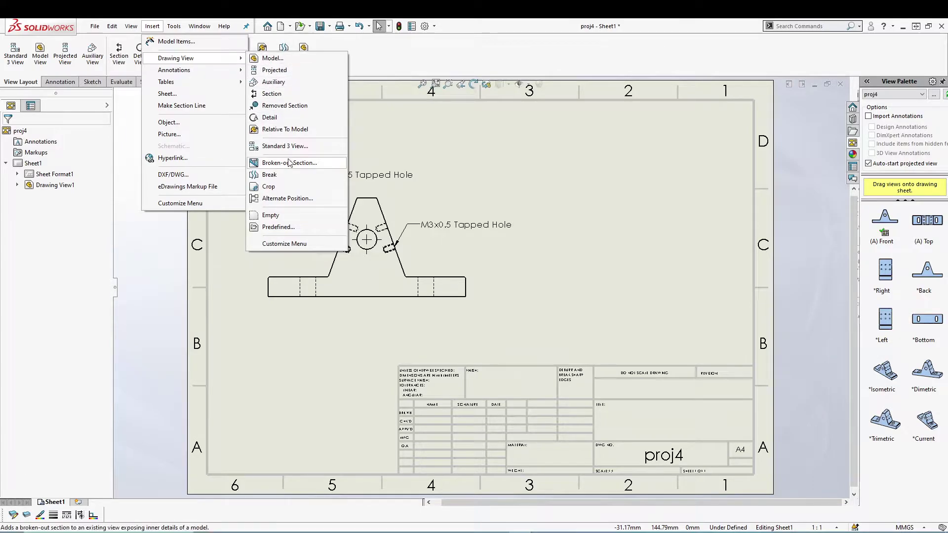
click(276, 82)
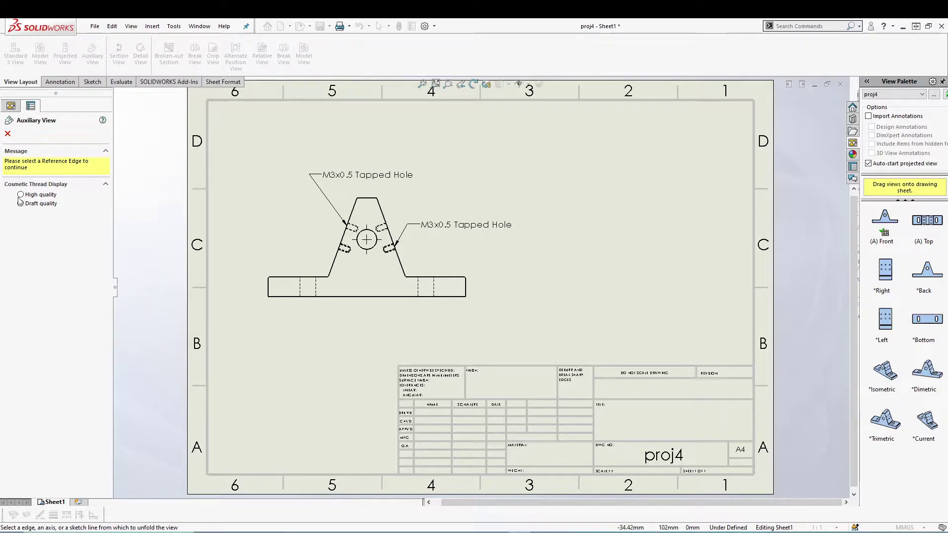
click(7, 134)
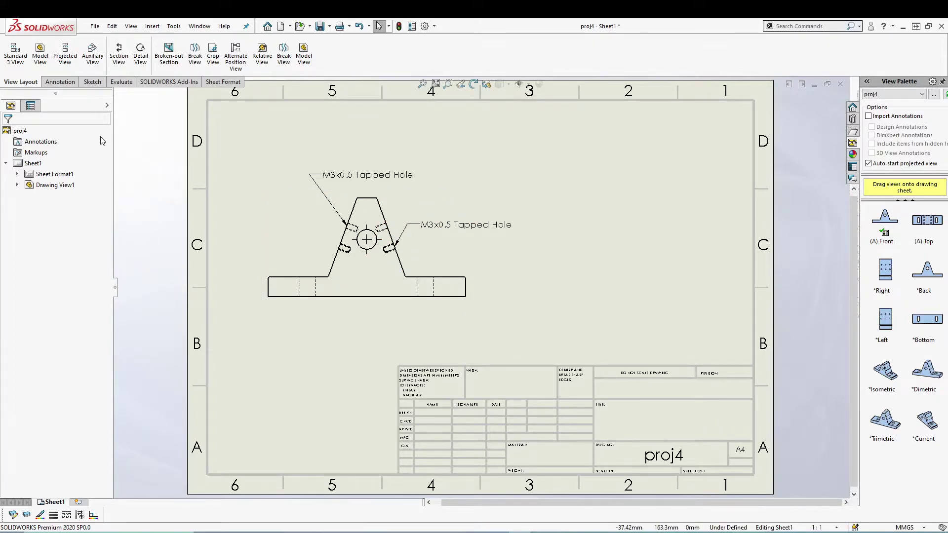
- Create auxiliary view A from the slanted edge, placed up and right of the front view
click(93, 50)
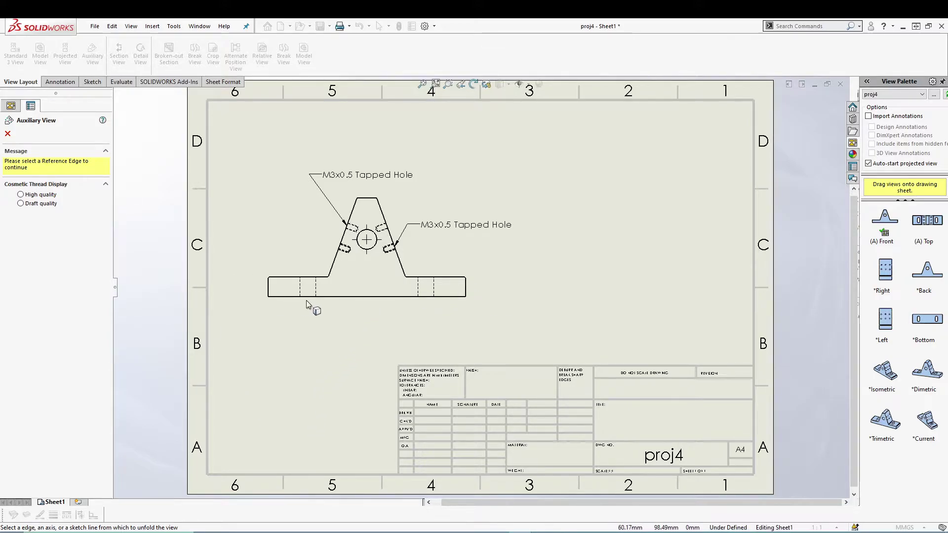
click(384, 217)
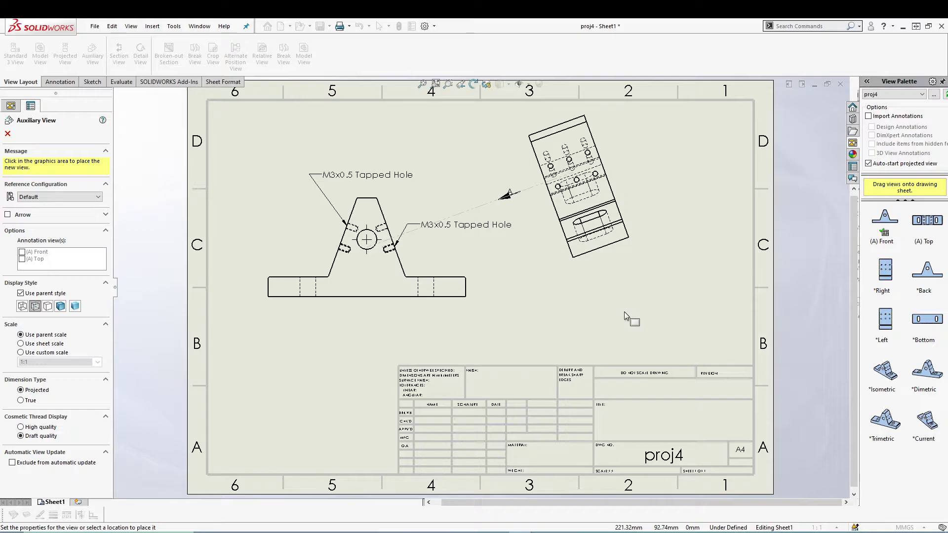
click(634, 348)
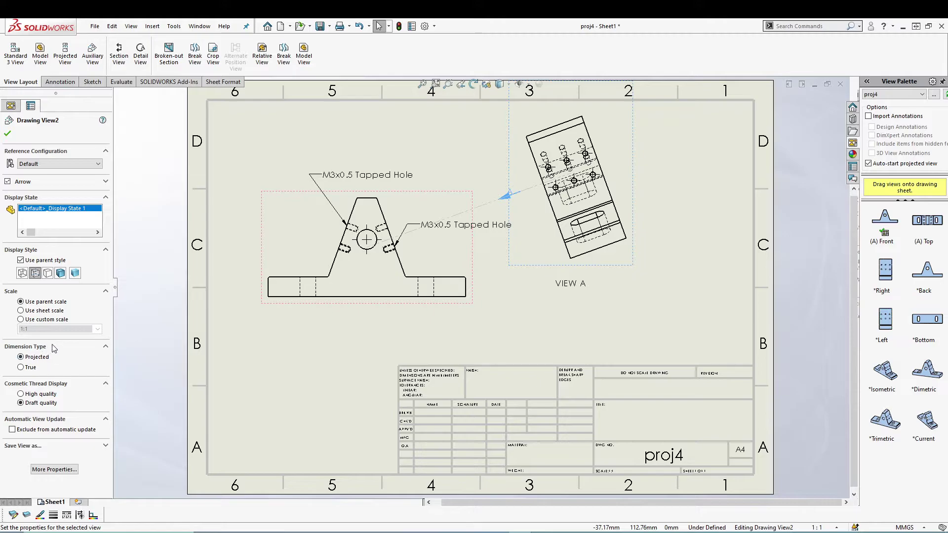
click(8, 133)
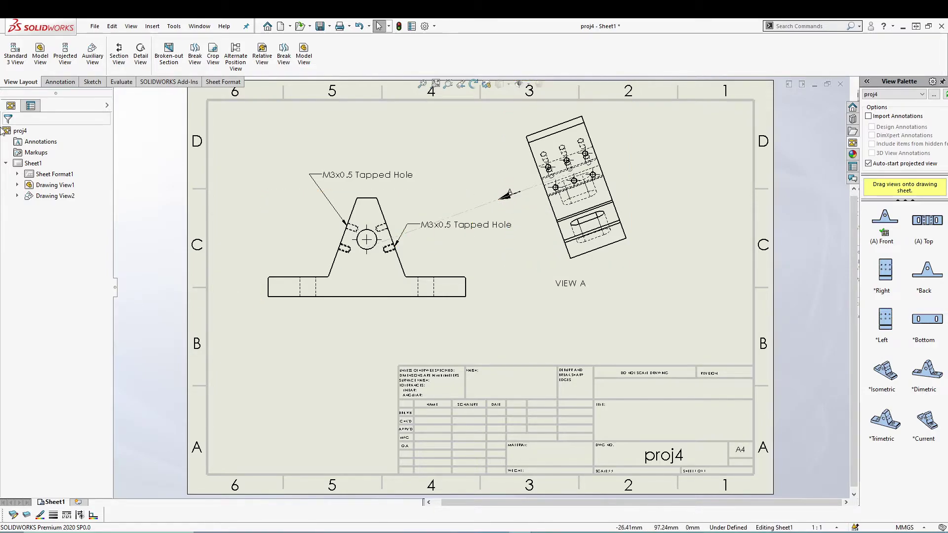
- Set the drawing's Base auxiliary view standard to ANSI in Document Properties > Views > Auxiliary
click(173, 26)
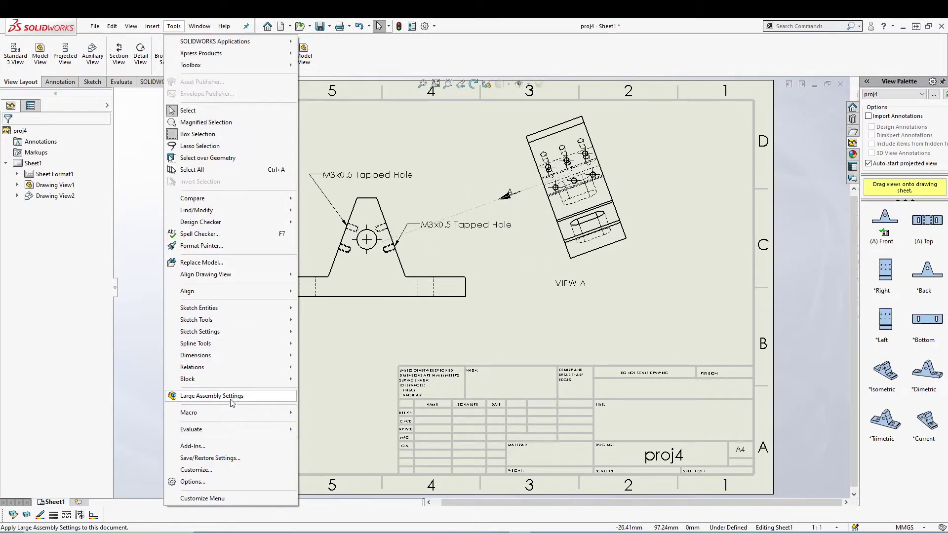
click(216, 481)
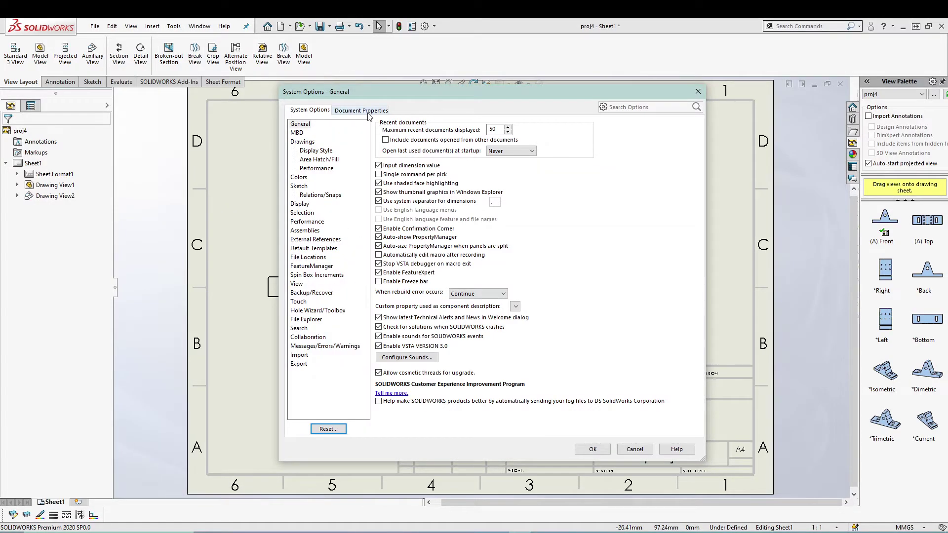
click(367, 111)
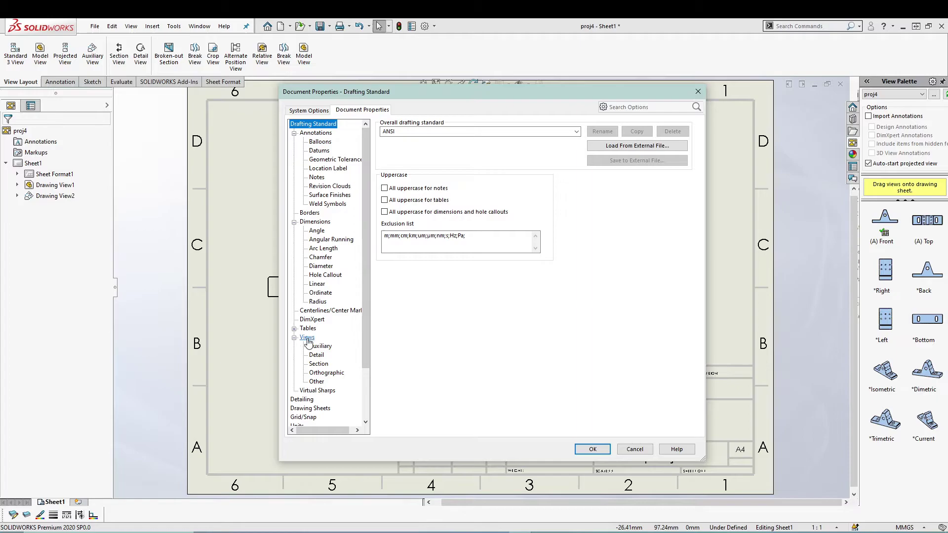
click(319, 346)
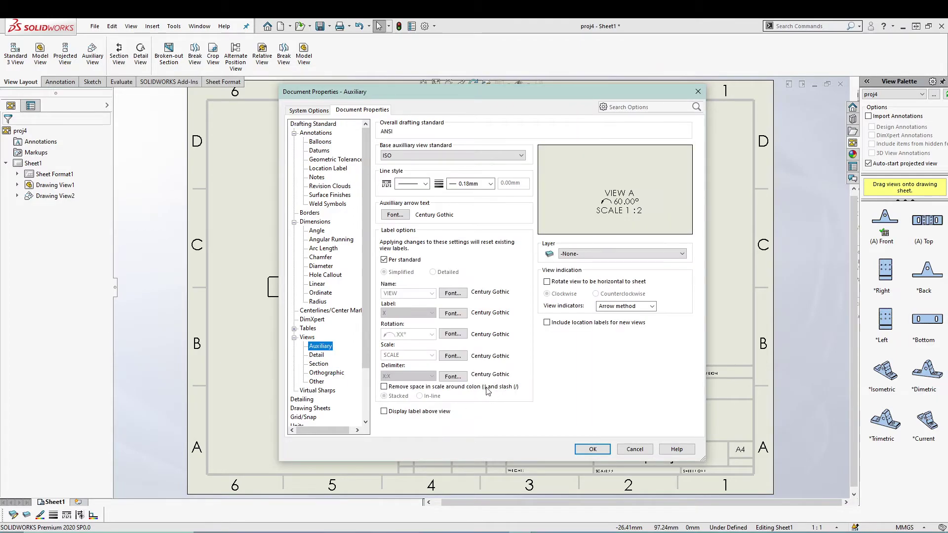
click(444, 156)
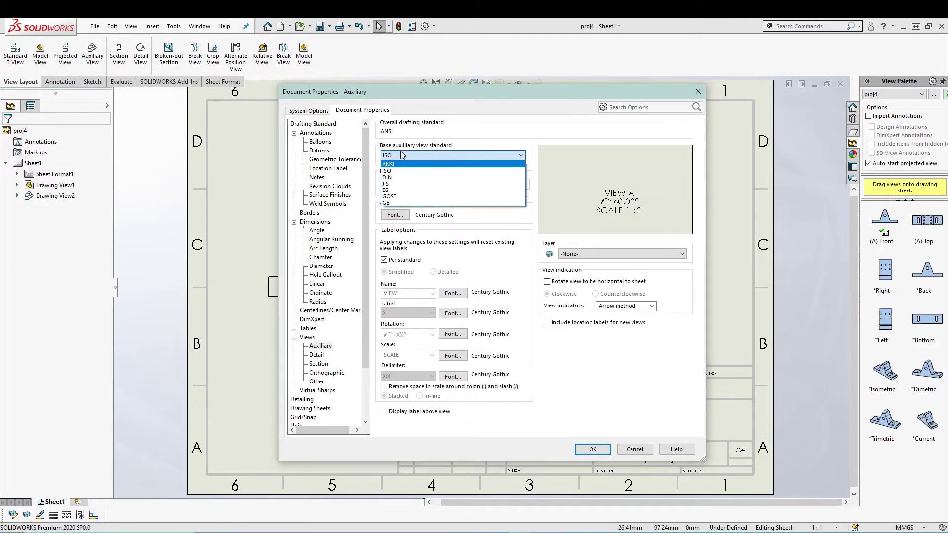
click(415, 165)
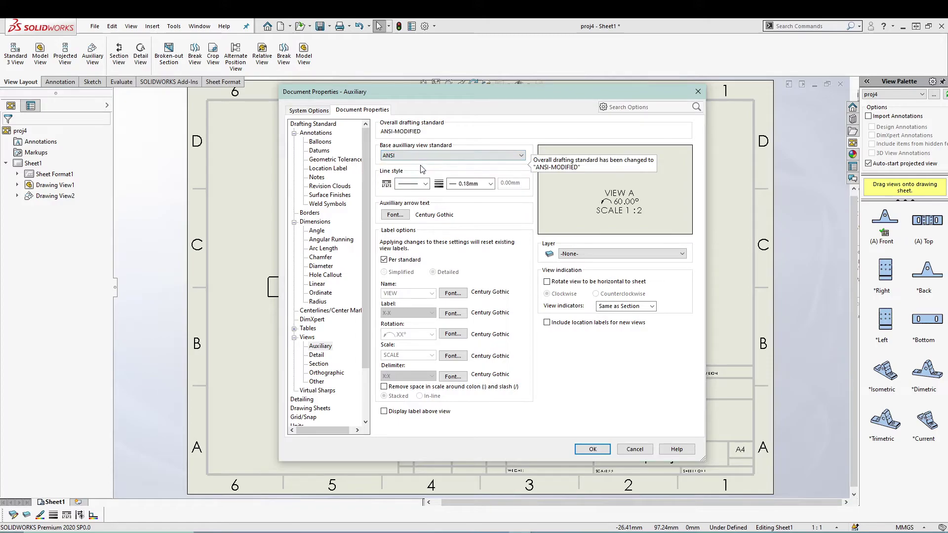
click(593, 450)
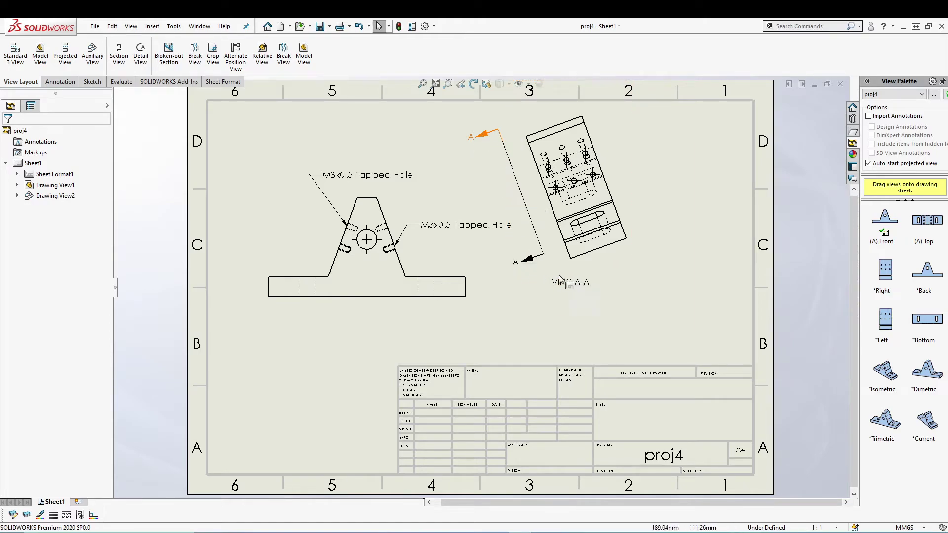
- Move view A-A up and right, and the front view slightly down on the sheet
click(626, 269)
drag(626, 269, 644, 263)
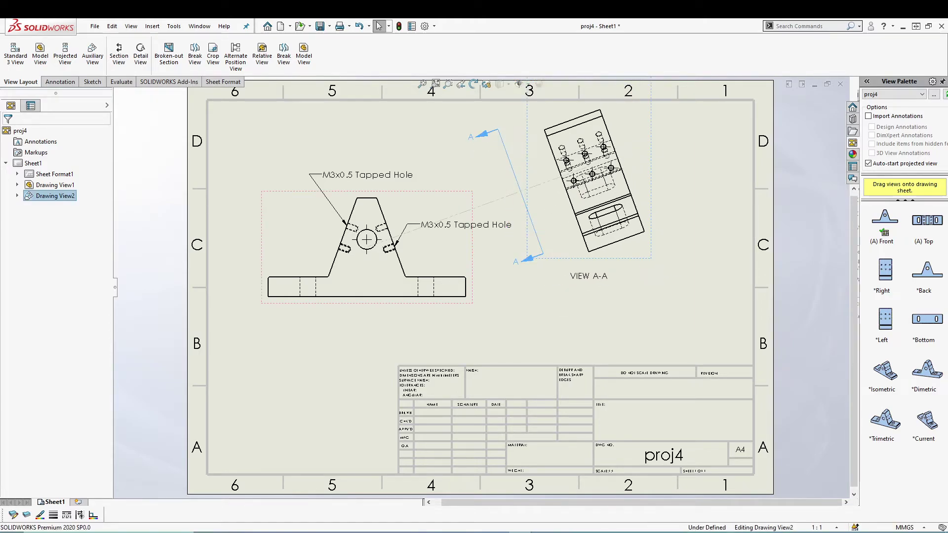
click(502, 320)
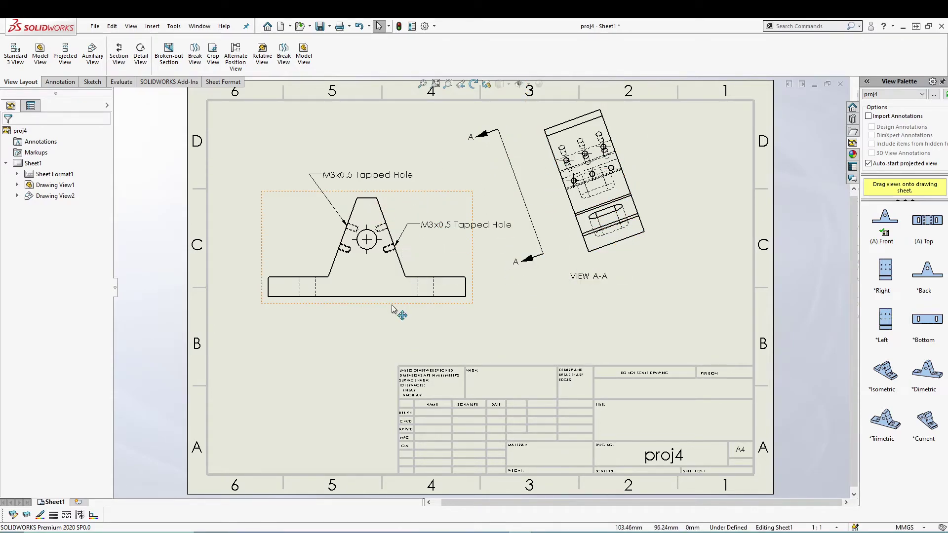
drag(402, 277, 394, 322)
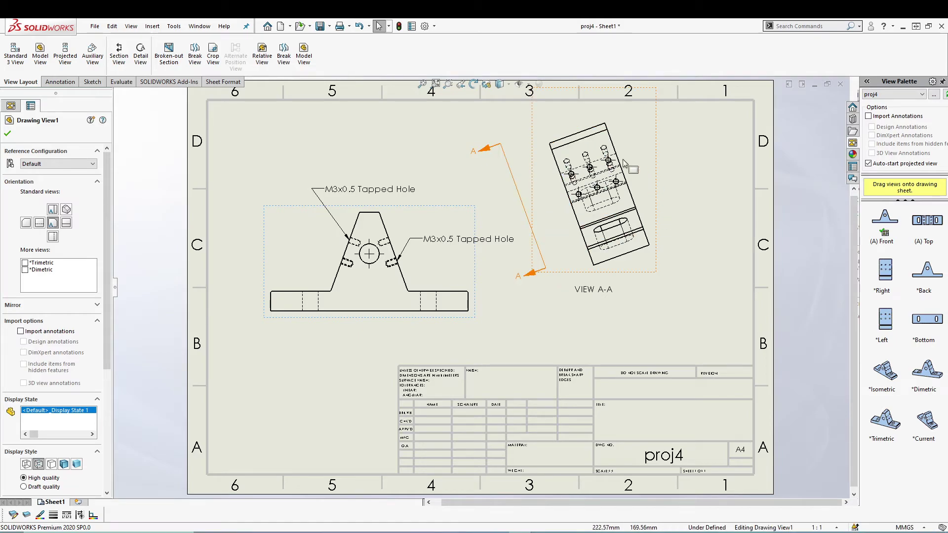
click(499, 336)
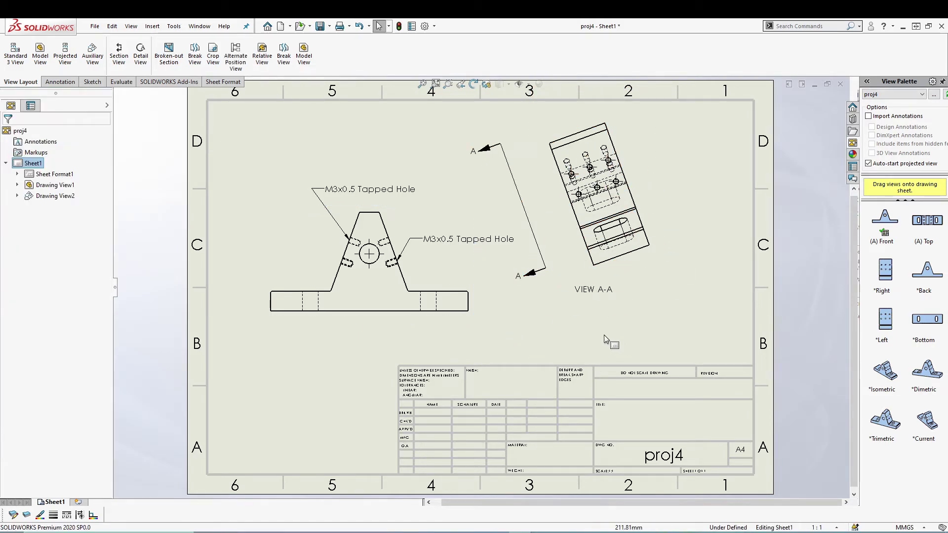
- Rotate view A-A by 20° so it stands upright, then nudge it up and right
right_click(642, 260)
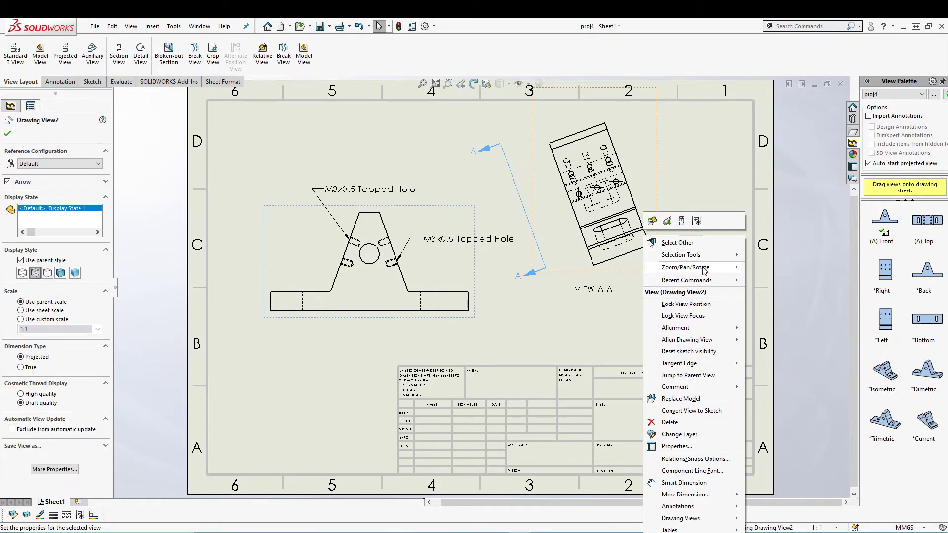
mouse_move(743, 270)
click(777, 326)
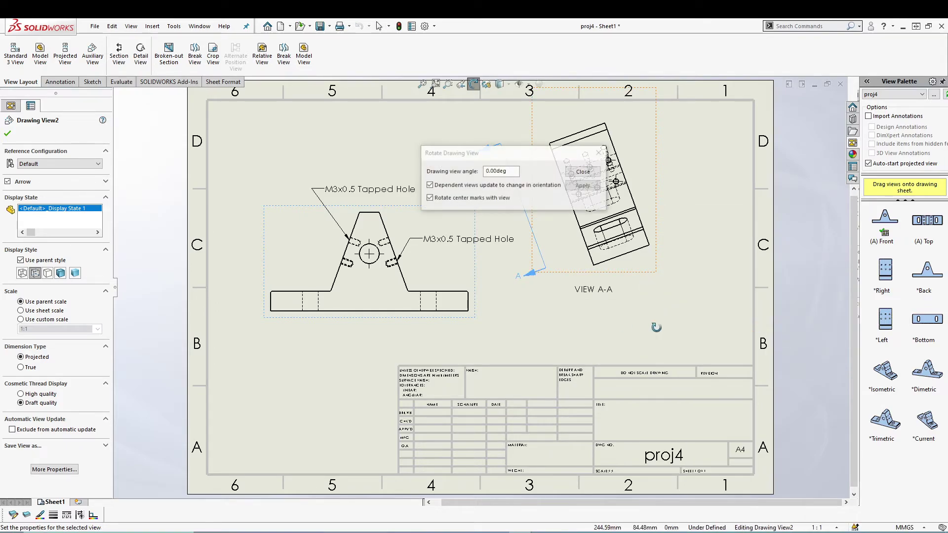
drag(512, 153, 427, 104)
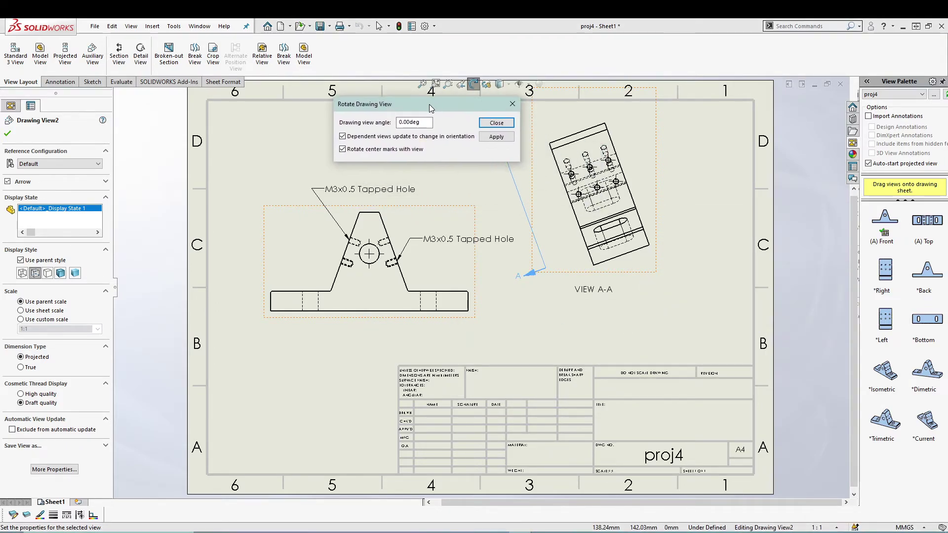
click(408, 122)
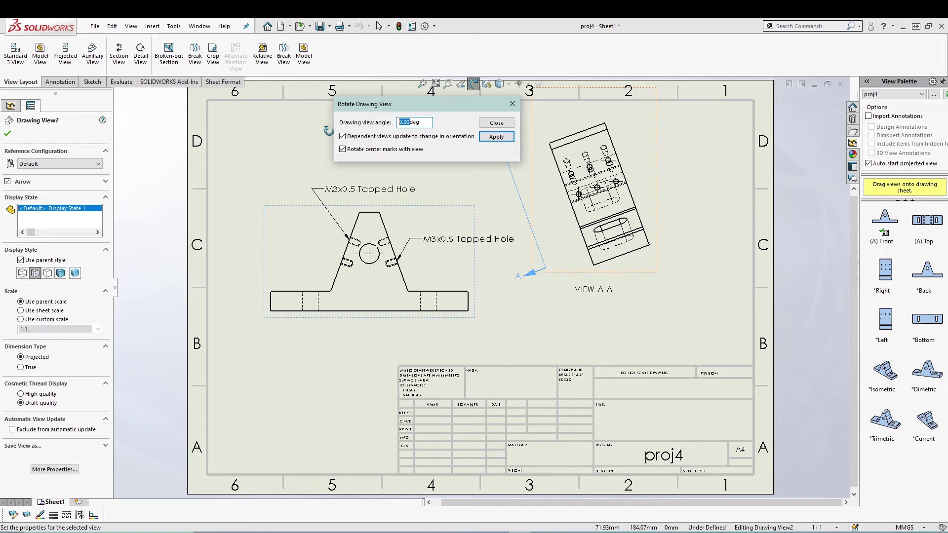
click(495, 137)
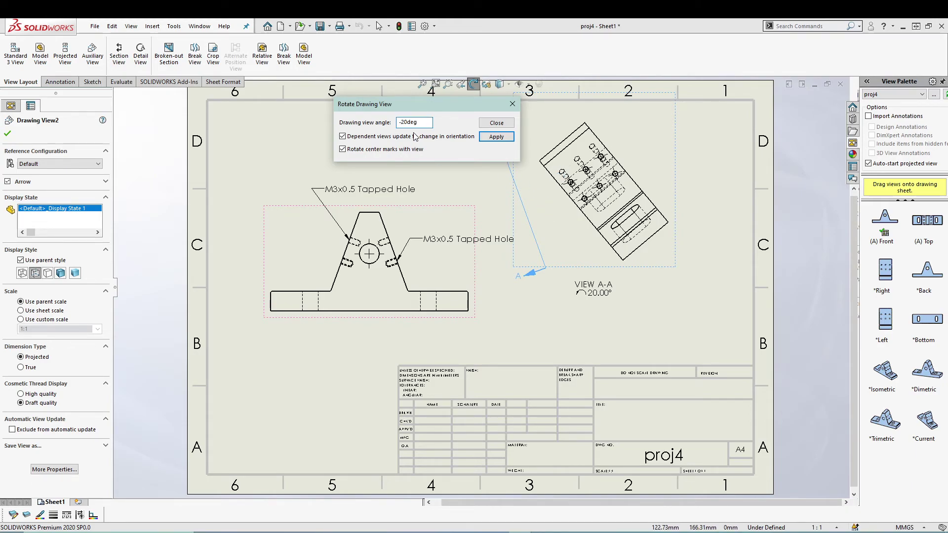
click(495, 138)
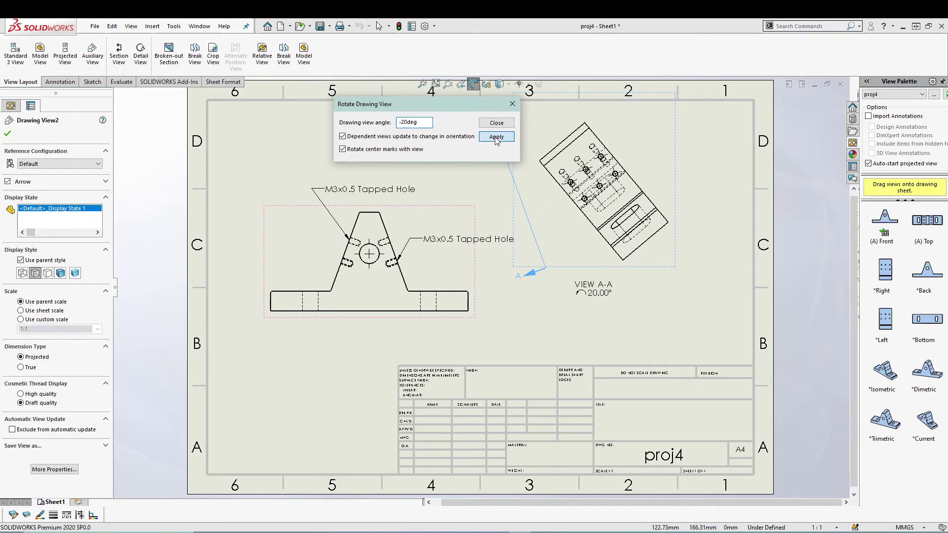
click(513, 108)
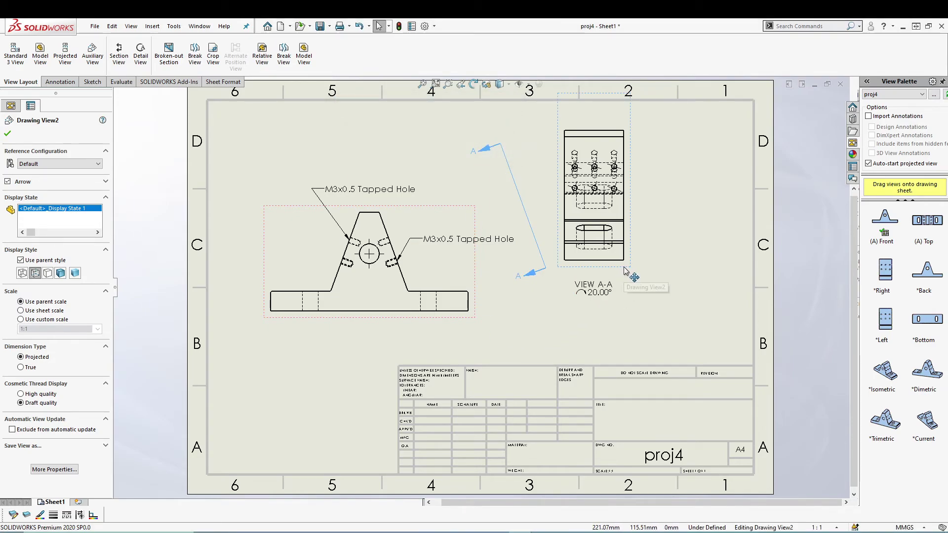
drag(624, 271, 637, 266)
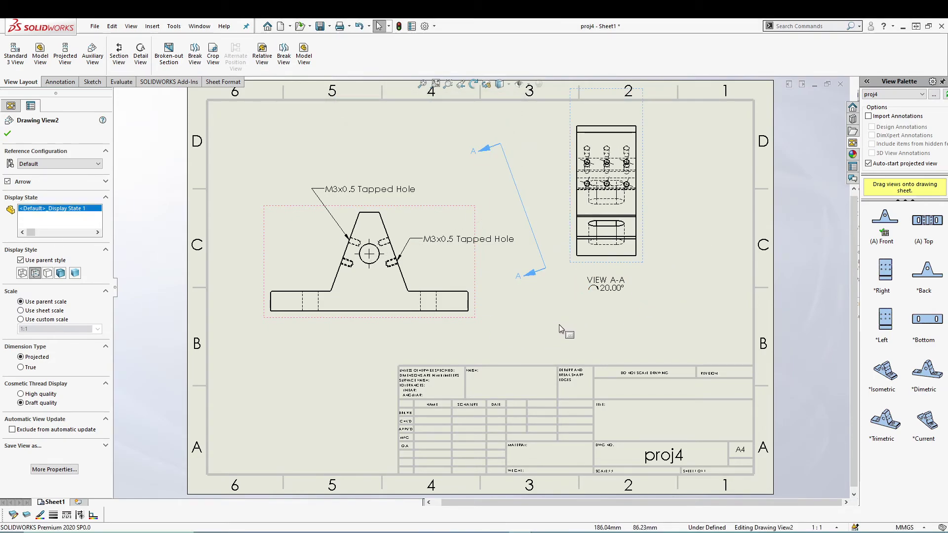
- Shift the front view down and right, letting view A-A and its arrows follow
click(7, 133)
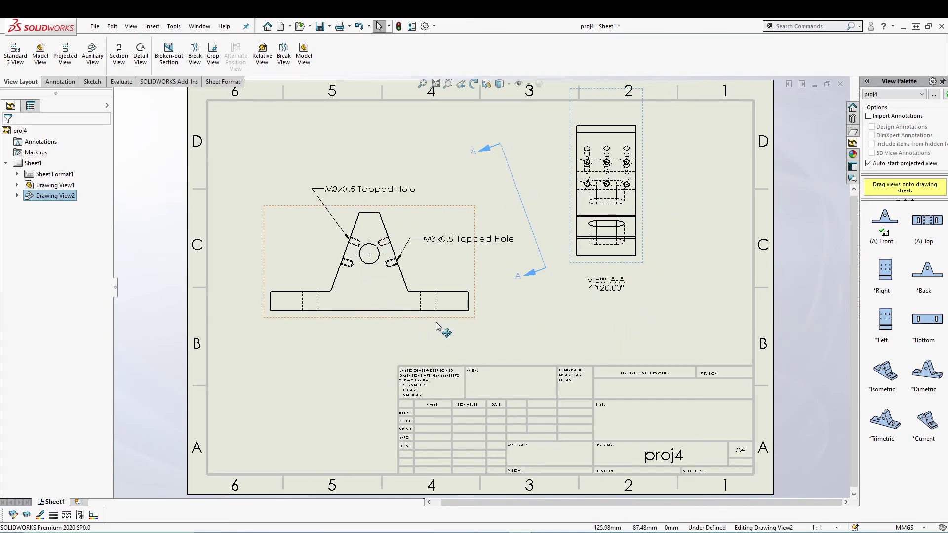
mouse_move(436, 324)
mouse_down()
mouse_move(448, 354)
mouse_move(473, 343)
mouse_move(453, 336)
mouse_up()
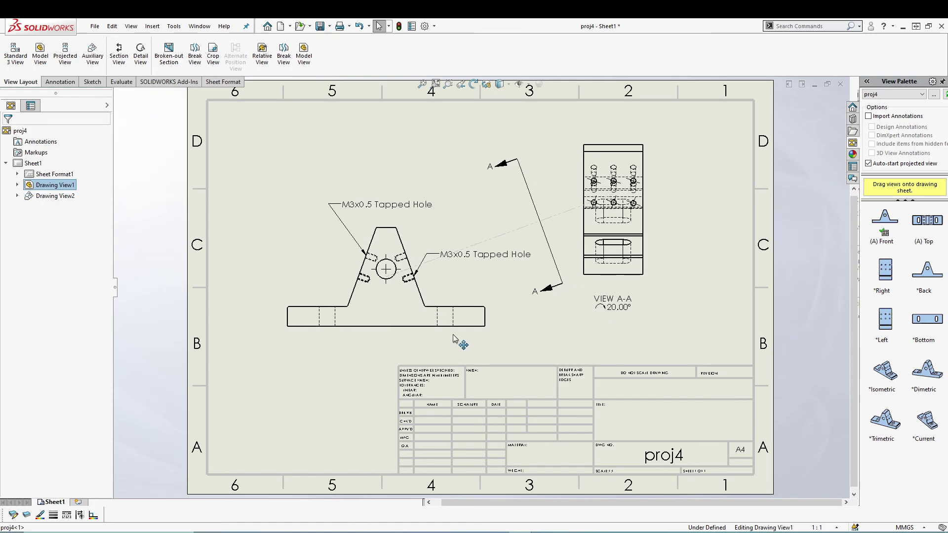
click(709, 319)
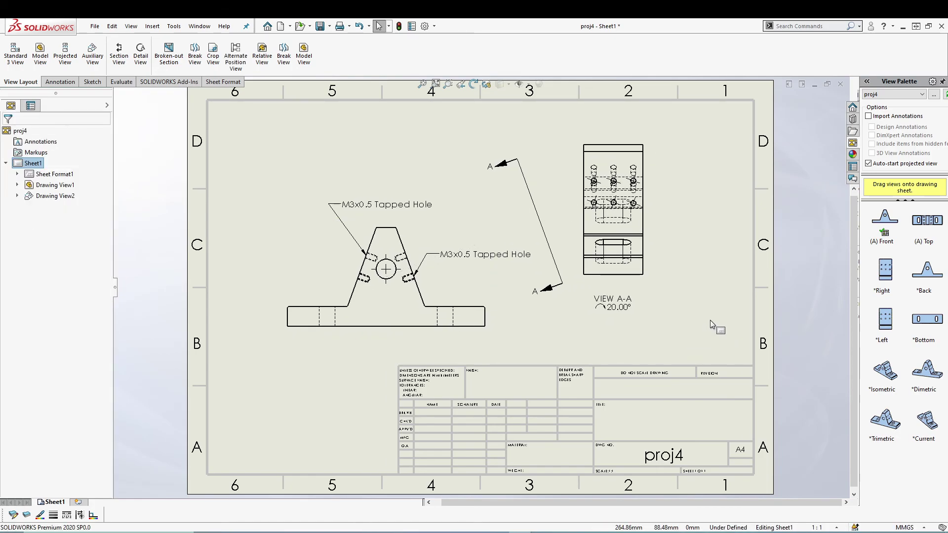